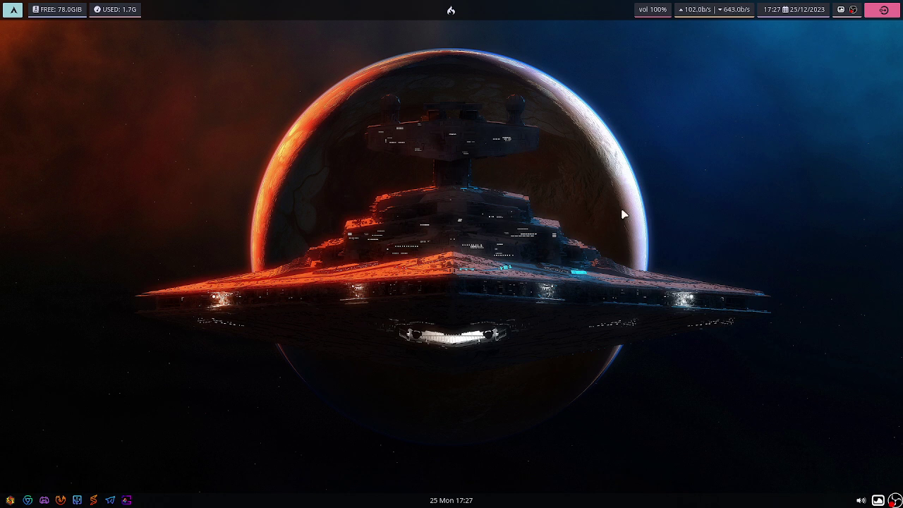
Open a terminal, highlight 'wayfire' on the WM summary line, and drag the window right.
key(super+Return)
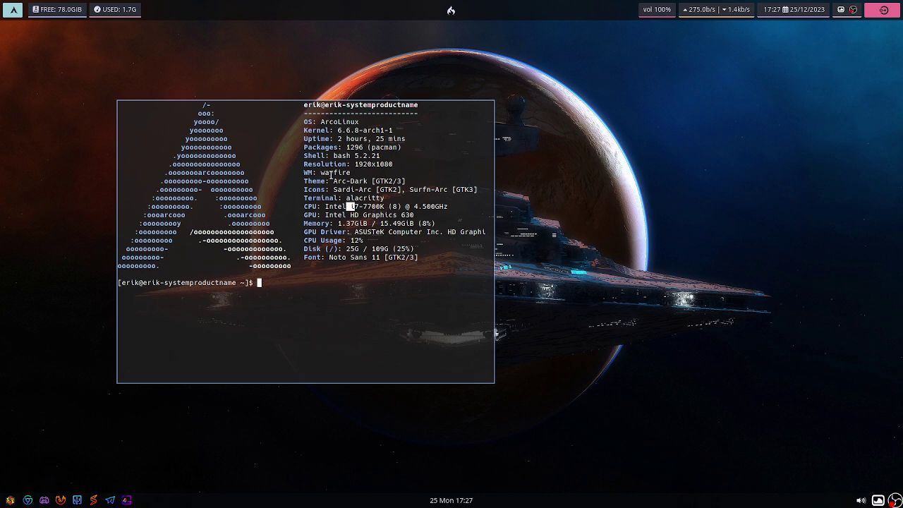
drag(321, 173, 353, 173)
mouse_move(302, 159)
mouse_down()
mouse_move(595, 59)
mouse_move(806, 229)
mouse_move(502, 362)
mouse_up()
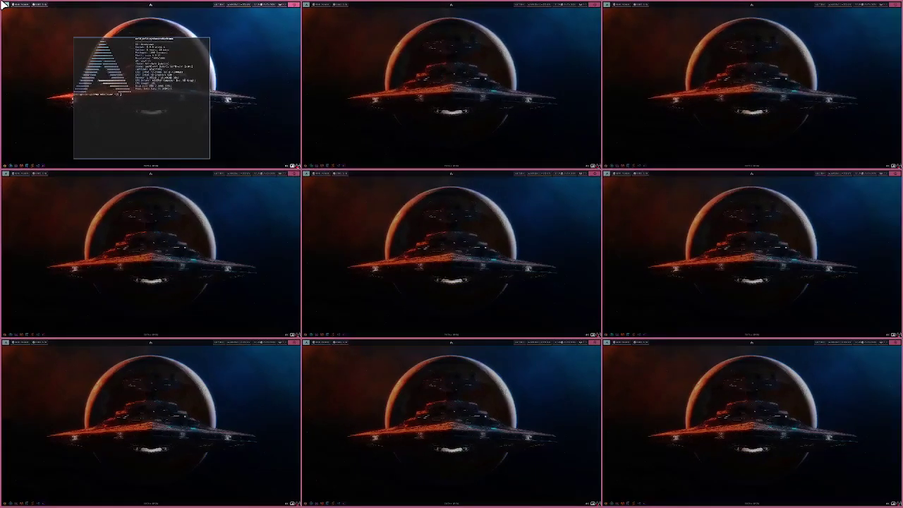
In the expo grid, move the terminal into the middle-left workspace and switch there.
click(534, 131)
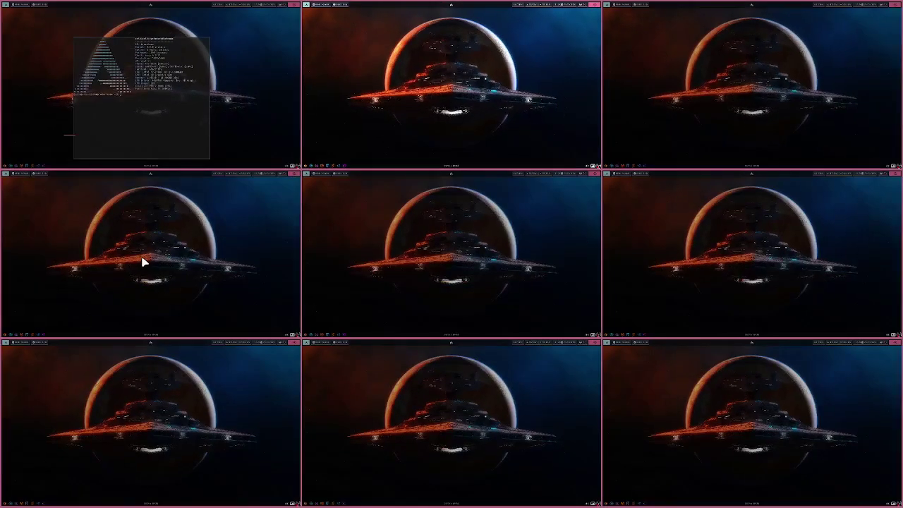
click(143, 258)
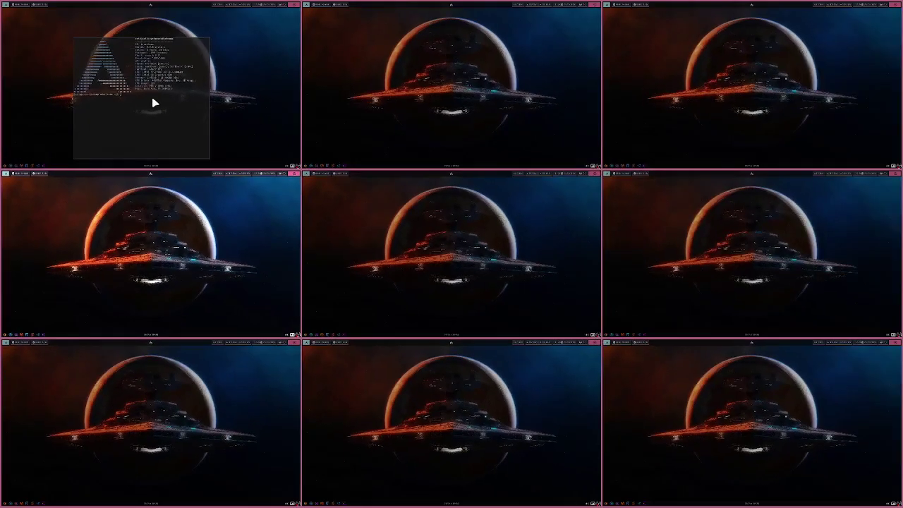
drag(151, 101, 182, 246)
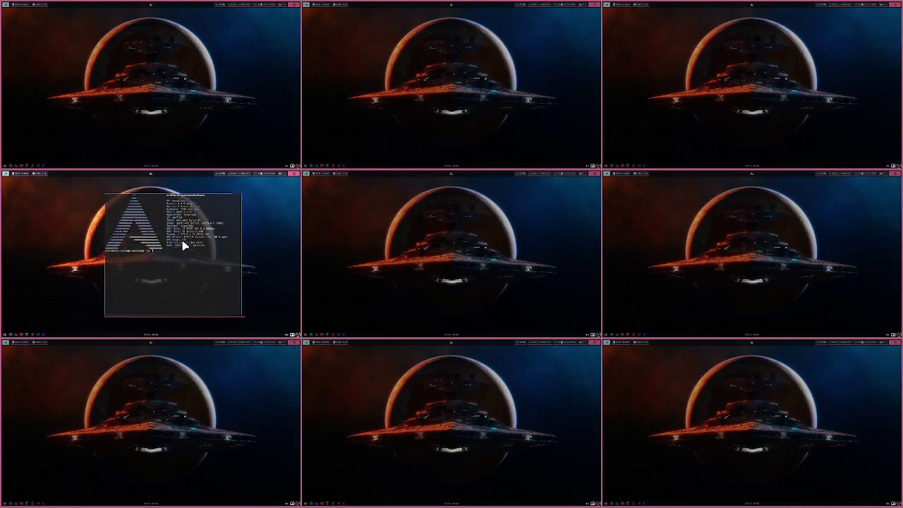
click(184, 245)
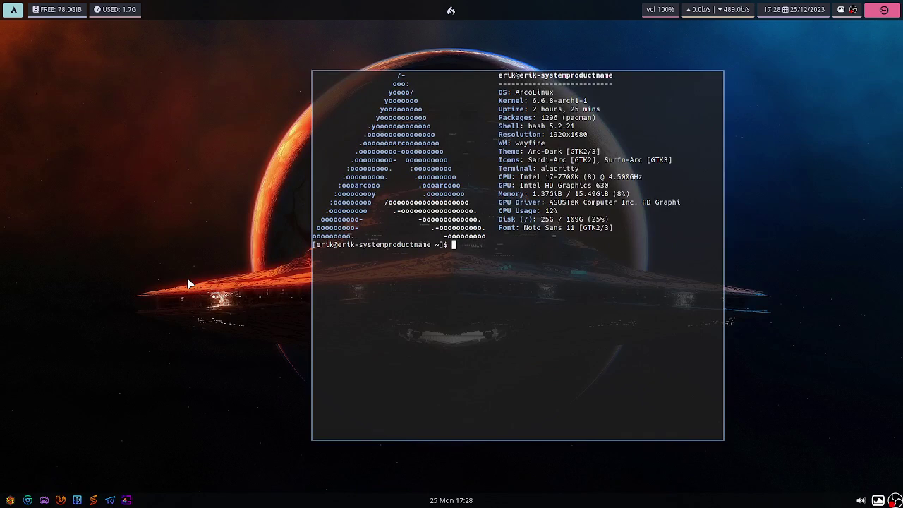
Close the terminal with Super+Q, leaving Variety to rotate to the clone-trooper wallpaper.
key(super+q)
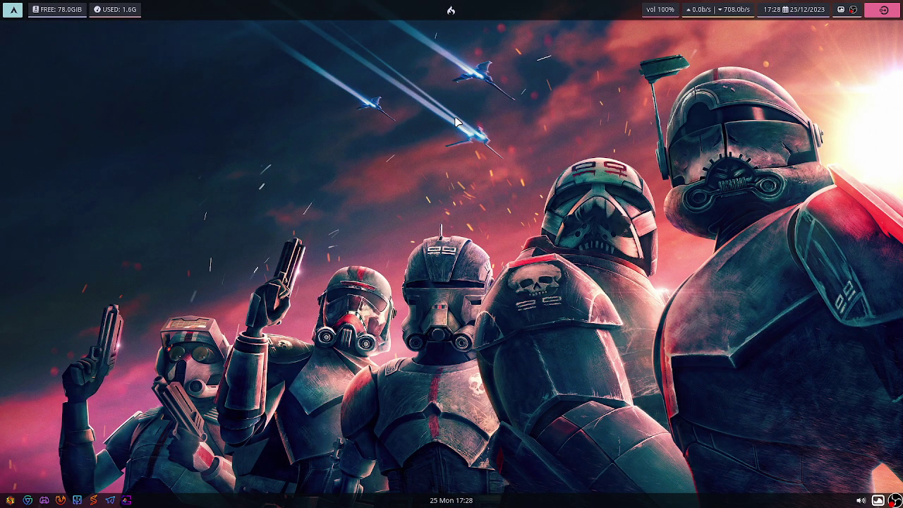
Toggle the app launcher, then choose Next in Variety's tray menu for the mountain wallpaper.
click(14, 13)
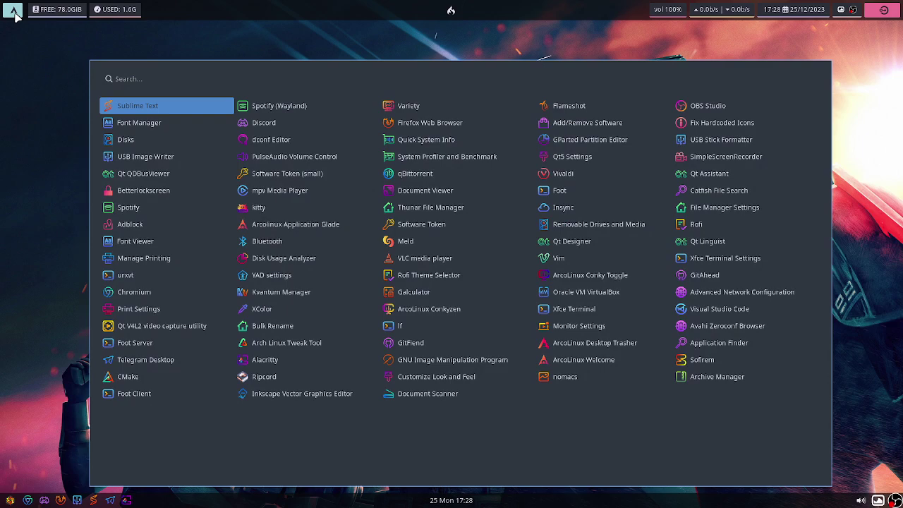
click(14, 12)
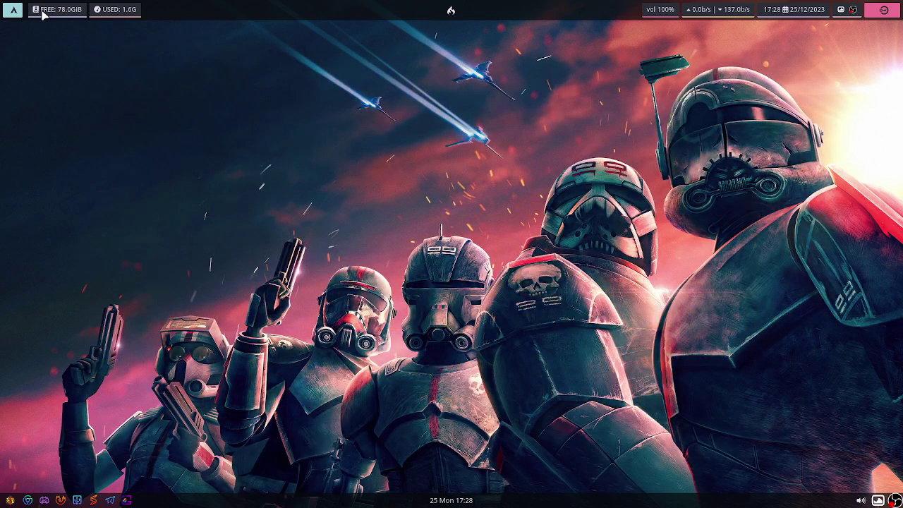
click(840, 11)
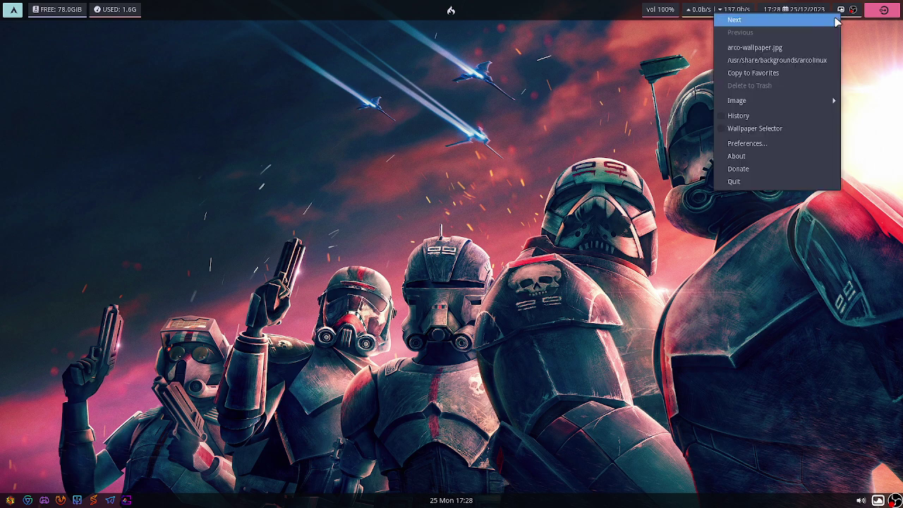
click(813, 22)
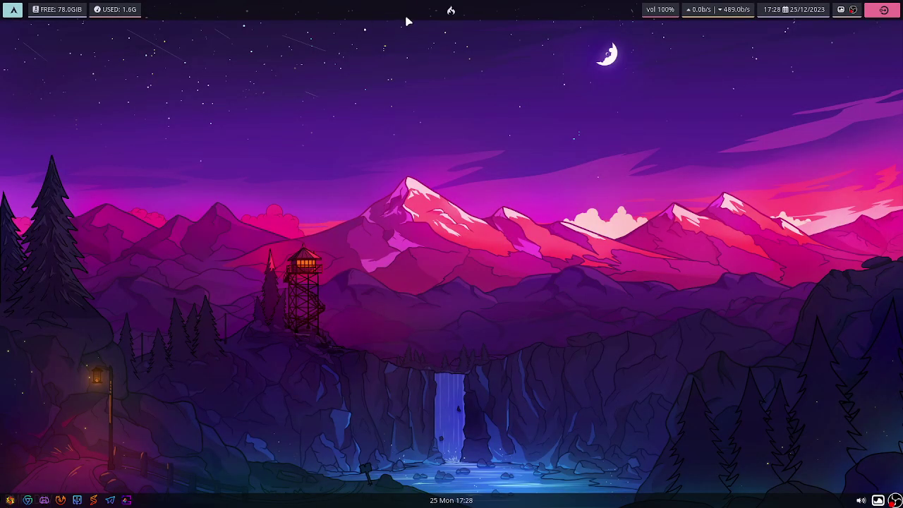
click(12, 13)
click(11, 12)
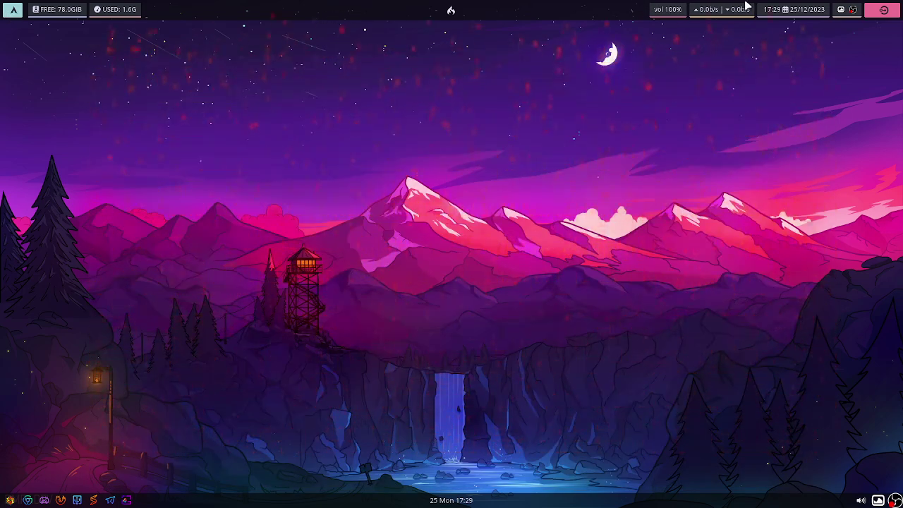
click(884, 12)
key(Escape)
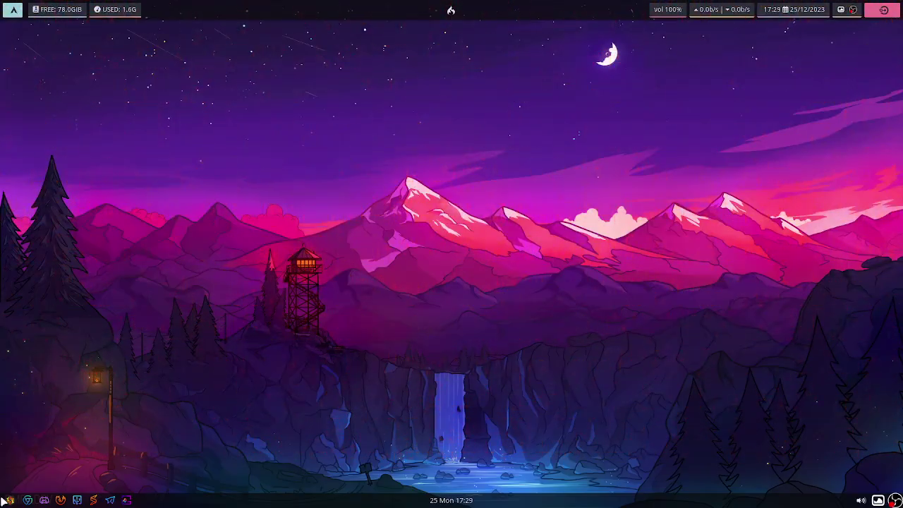
click(10, 500)
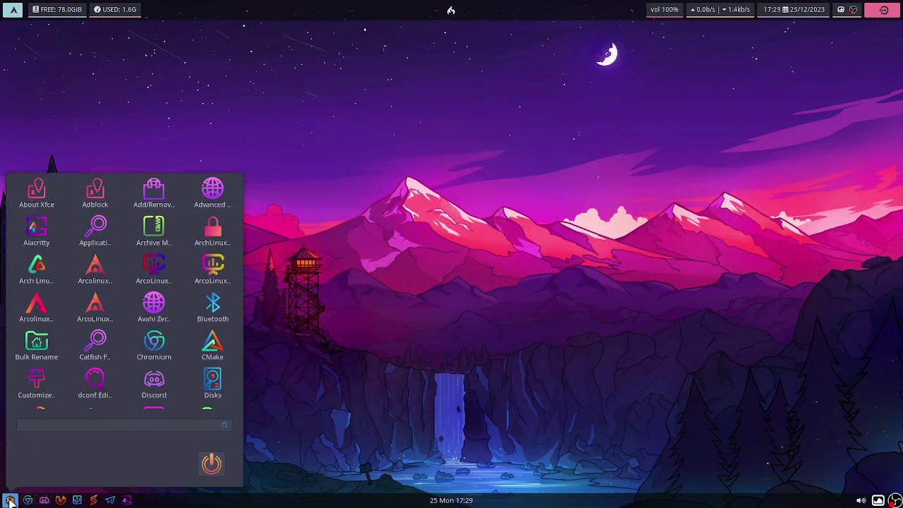
click(210, 463)
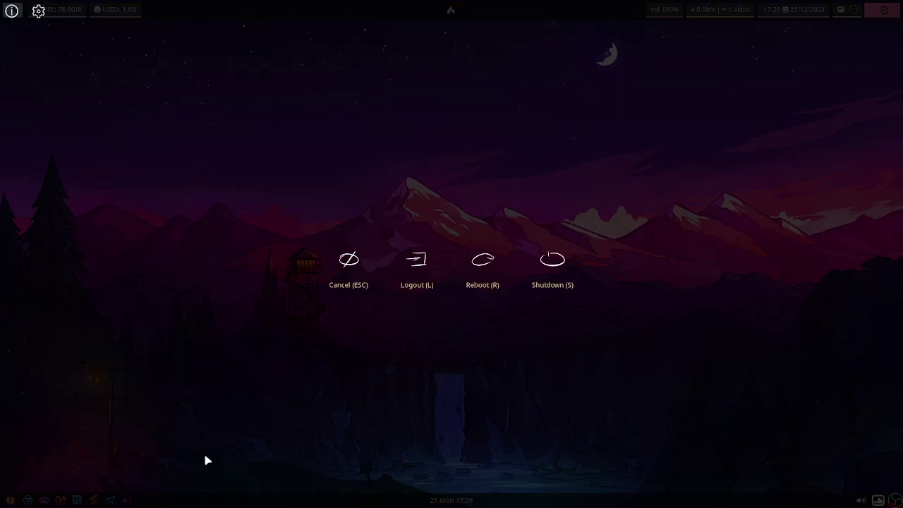
key(Escape)
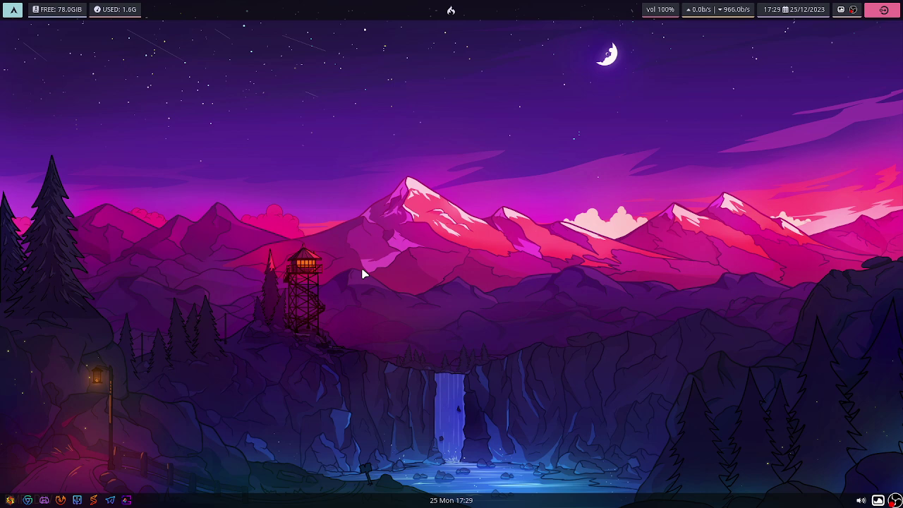
key(super+Return)
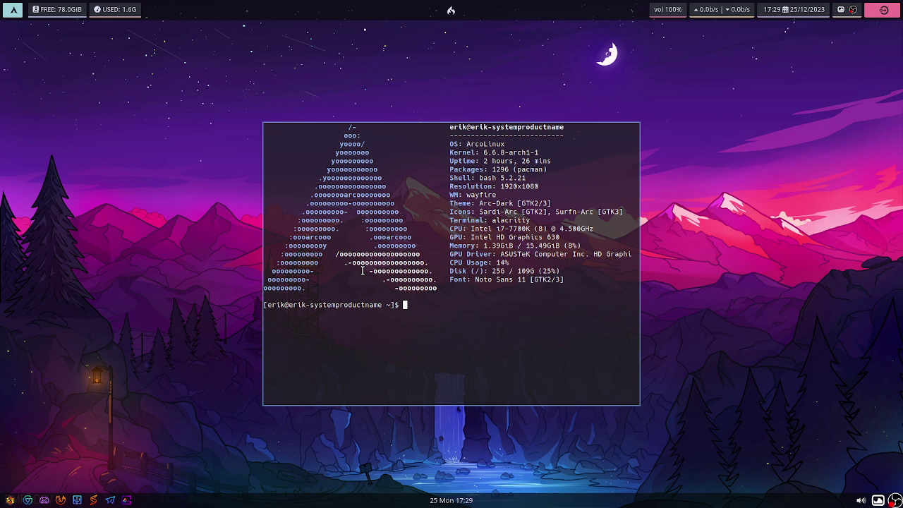
mouse_move(362, 270)
mouse_down()
mouse_move(287, 215)
mouse_move(257, 333)
mouse_up()
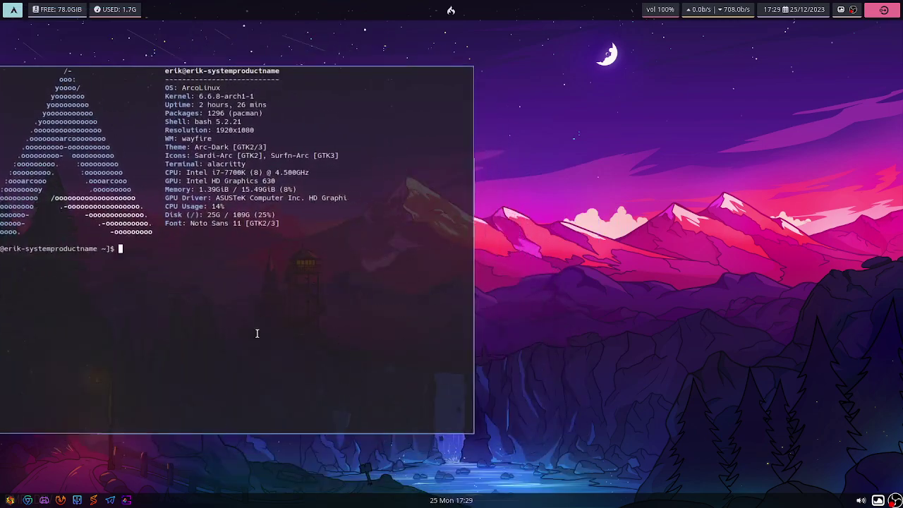
key(super+Up)
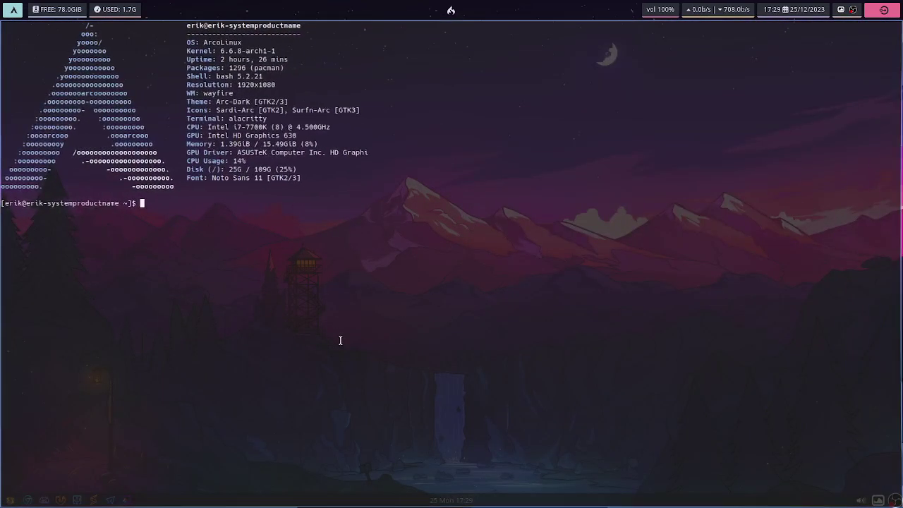
key(super+Down)
key(super+Up)
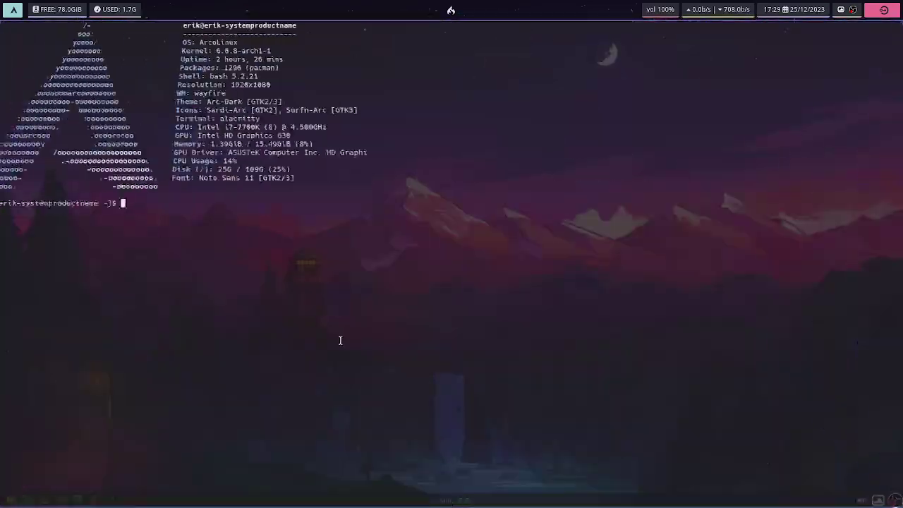
key(super+Down)
key(super+Up)
key(super+Right)
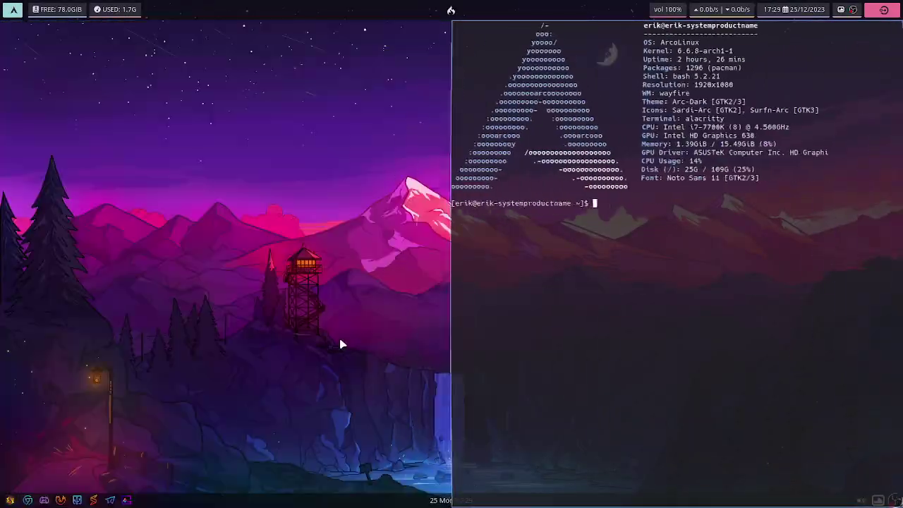
key(super+Left)
key(super+Up)
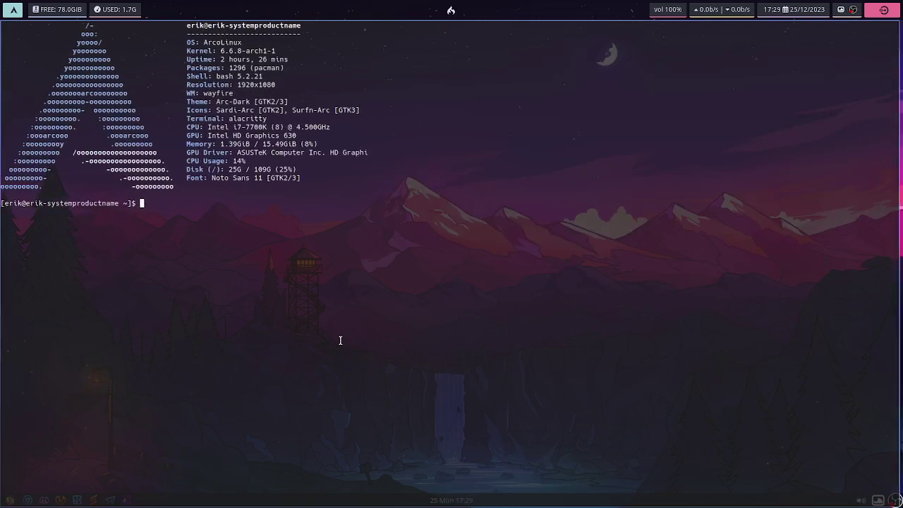
key(super+Left)
key(super+Right)
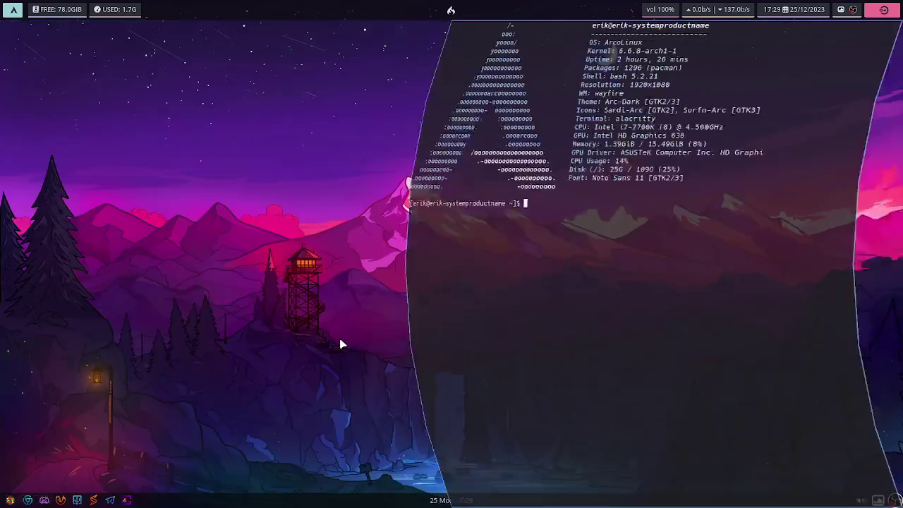
key(super+Up)
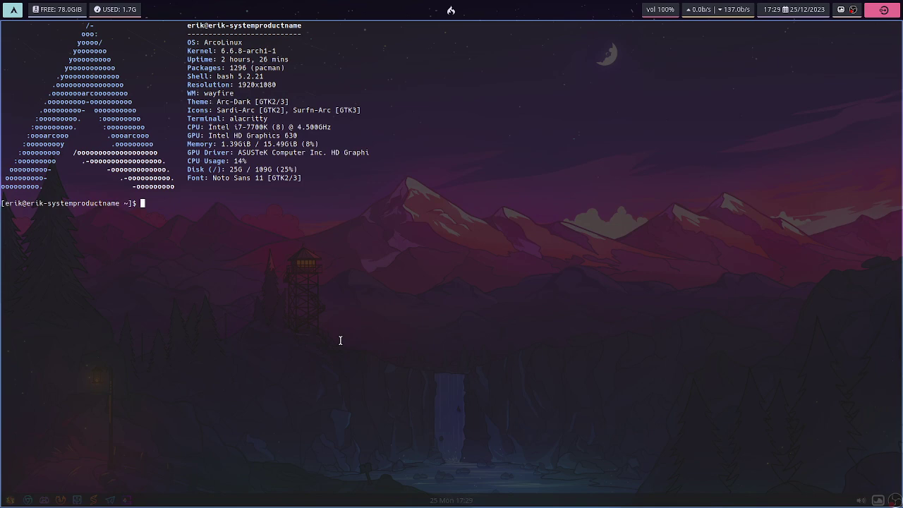
key(super+q)
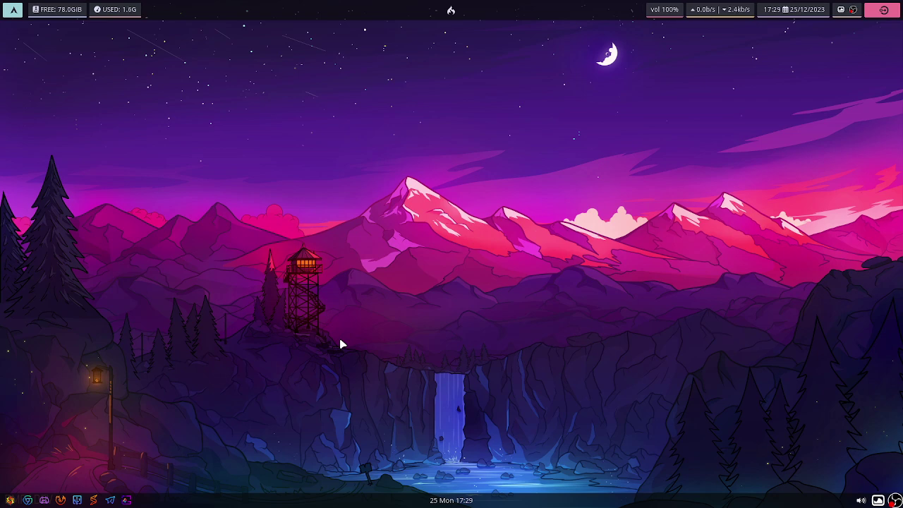
Open a terminal, tile it through each half and quarter, maximize it, then close it.
key(super+Return)
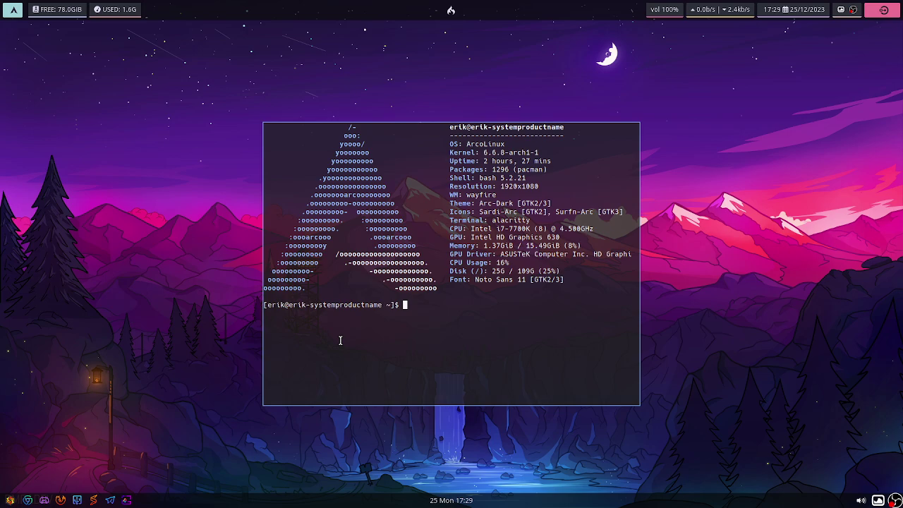
key(super+KP_7)
key(super+KP_4)
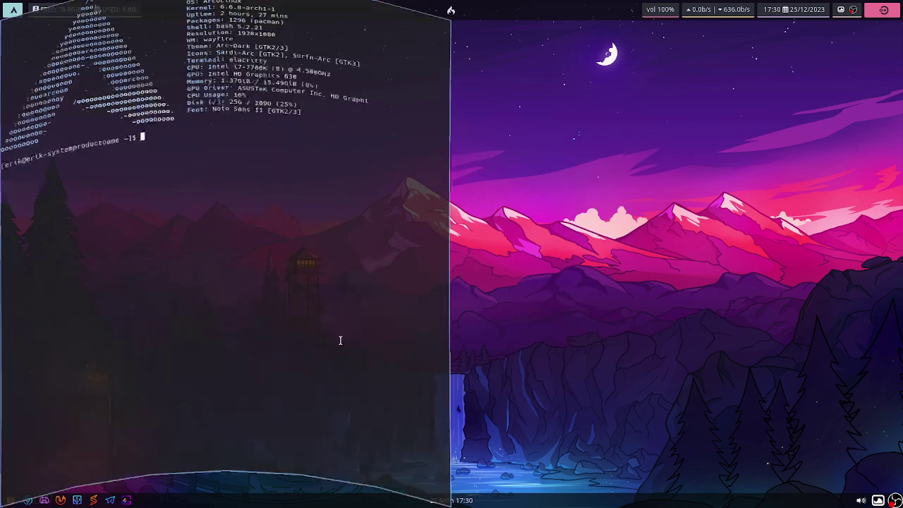
key(super+KP_1)
key(super+KP_2)
key(super+KP_3)
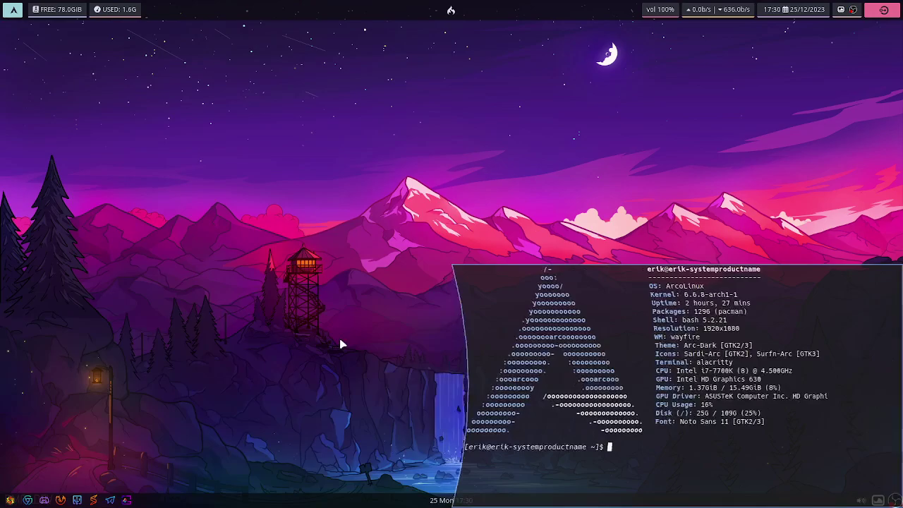
key(super+KP_6)
key(super+KP_8)
key(super+KP_7)
key(super+KP_5)
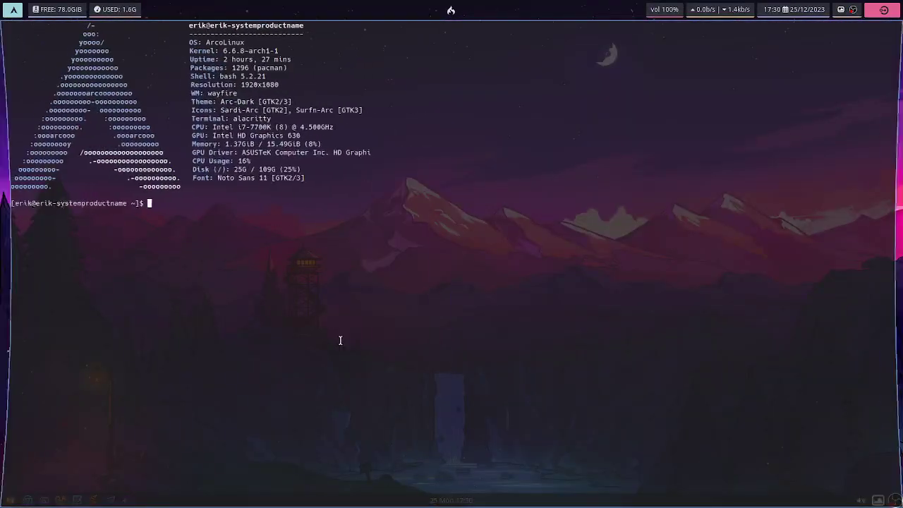
key(super+q)
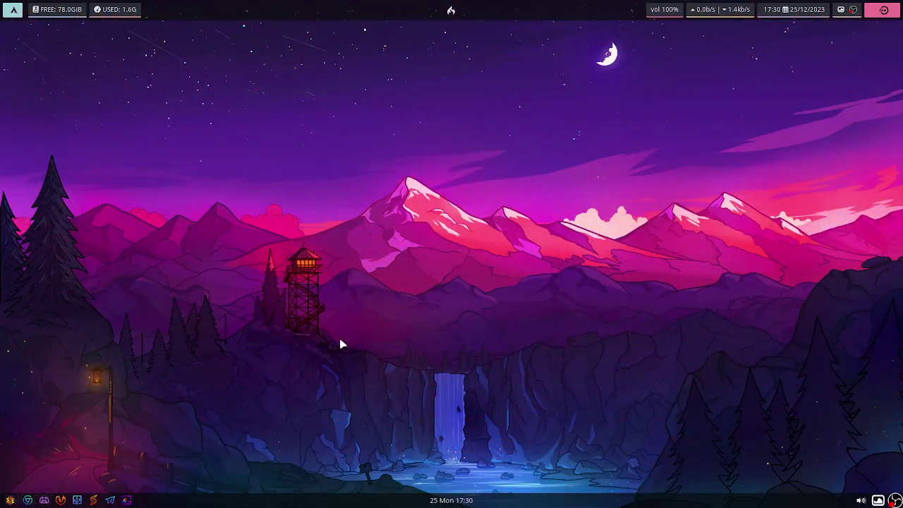
Launch Firefox and tile it left half, right half, bottom-left quarter, top half, then left.
key(super+b)
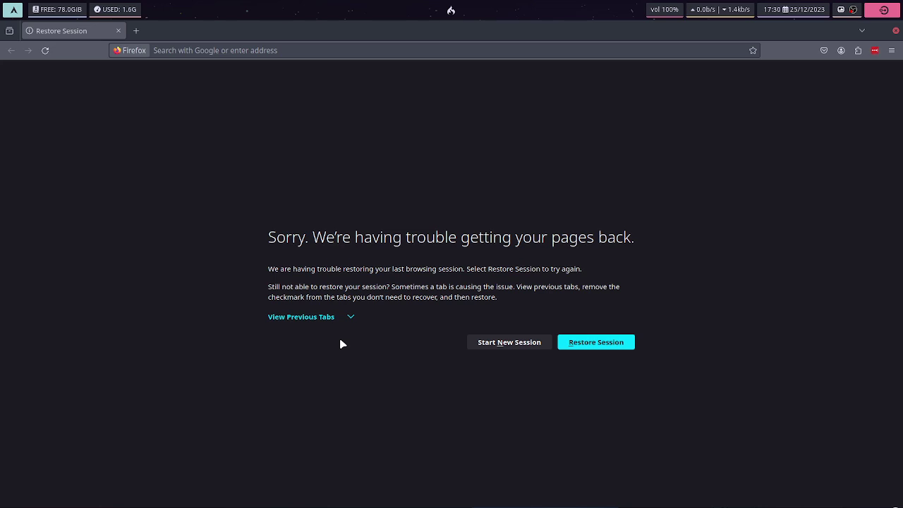
key(super+KP_4)
key(super+KP_6)
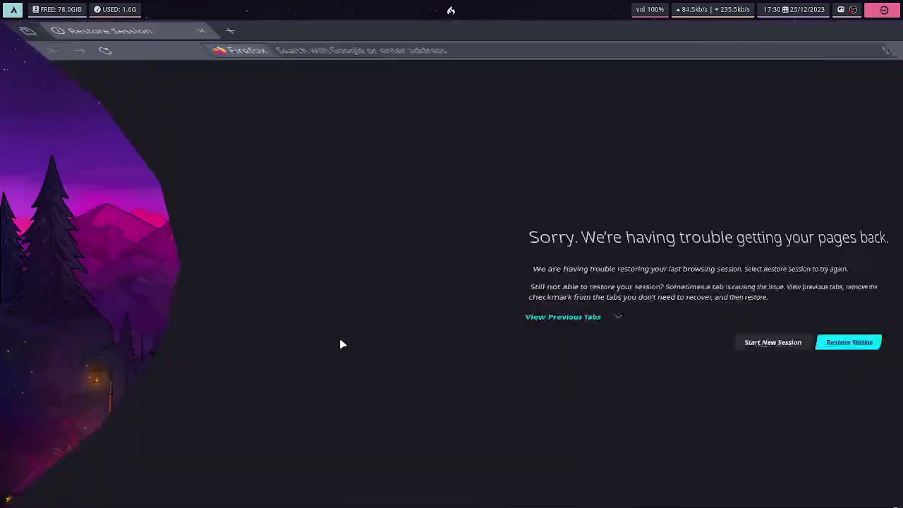
key(super+KP_1)
key(super+KP_8)
key(super+KP_4)
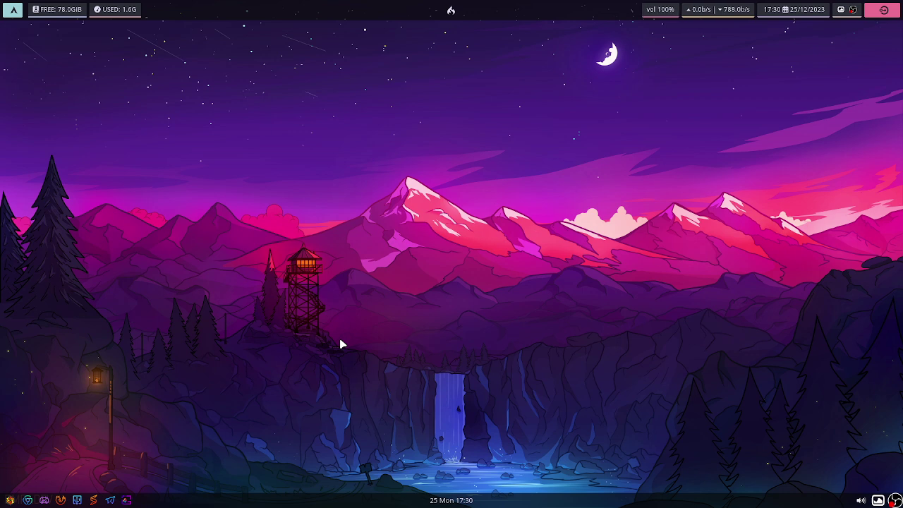
Launch Thunar with Super+Shift+Return, showing the home folder.
key(super+shift+Return)
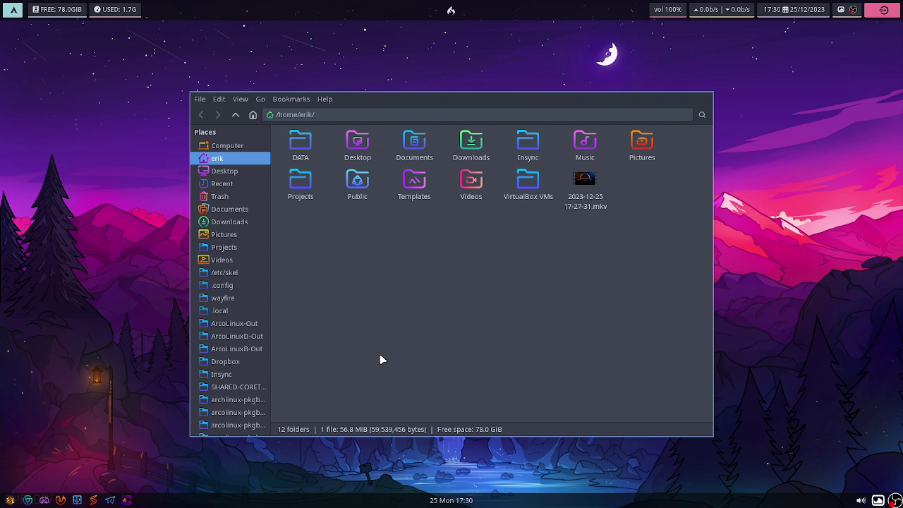
Toggle hidden files with Ctrl+H, revealing 38 folders and 20 files in home.
key(ctrl+h)
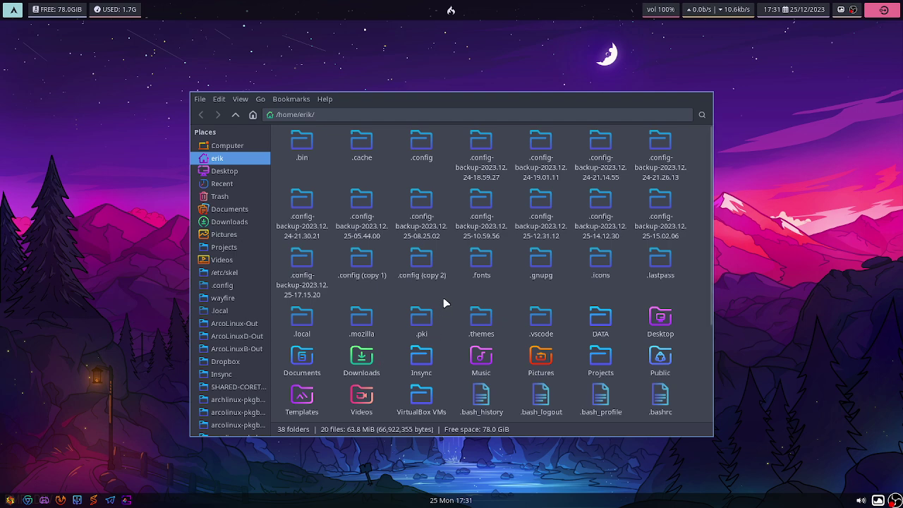
Reopen Thunar, enter .config, select wayfire.ini and wf-shell.ini, and open the wayfire folder.
key(super+q)
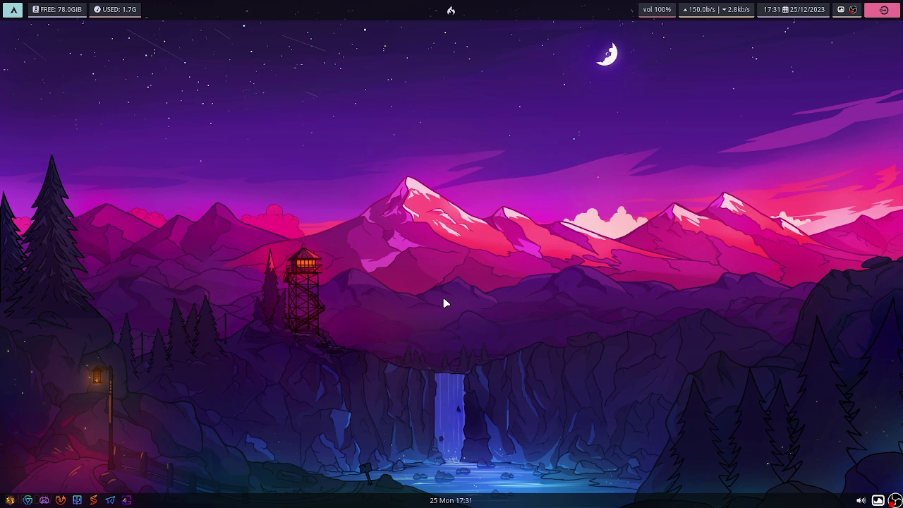
key(super+shift+Return)
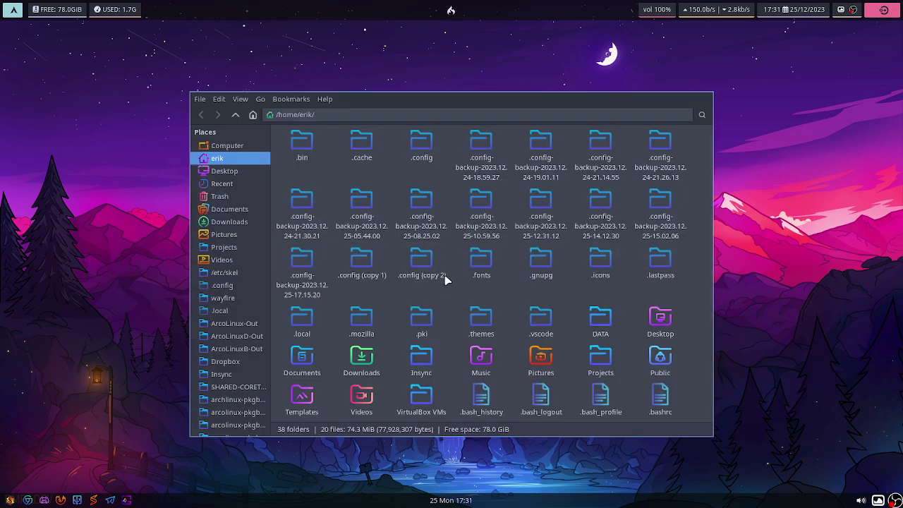
double_click(421, 158)
scroll(462, 326, down, 3)
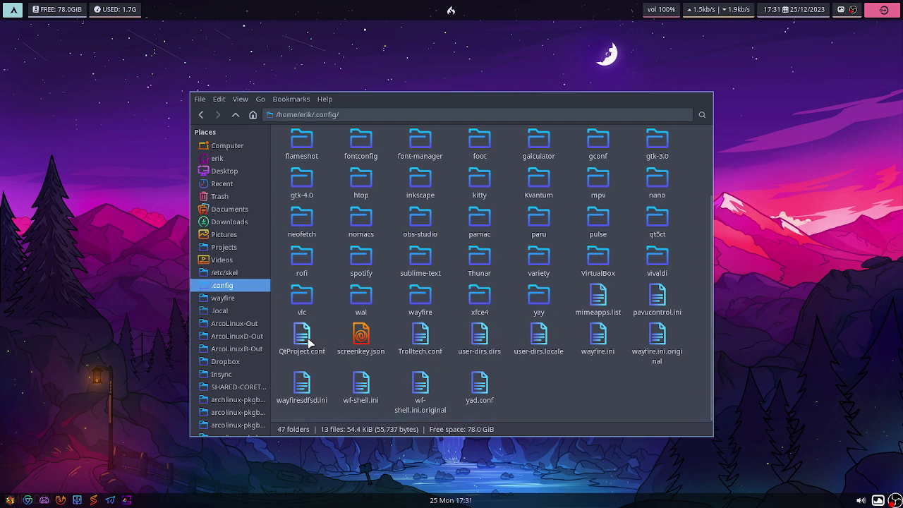
click(596, 338)
ctrl+click(363, 388)
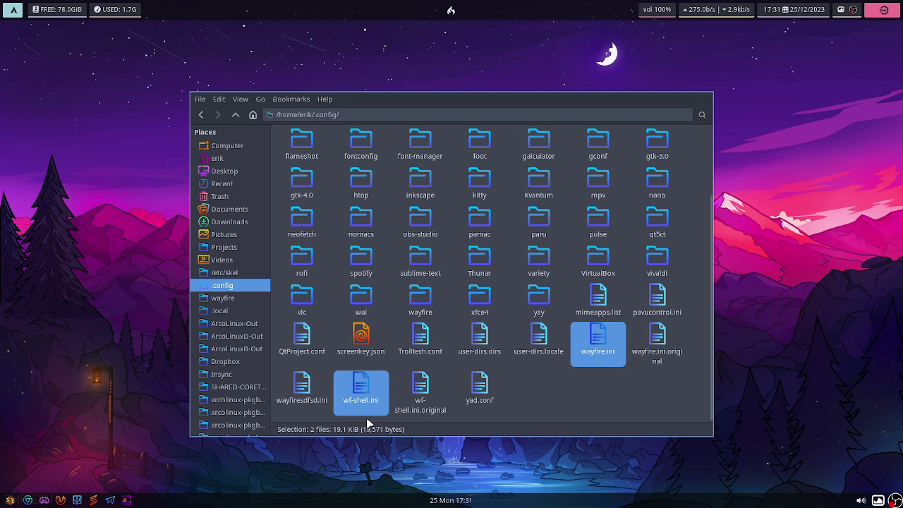
ctrl+click(419, 300)
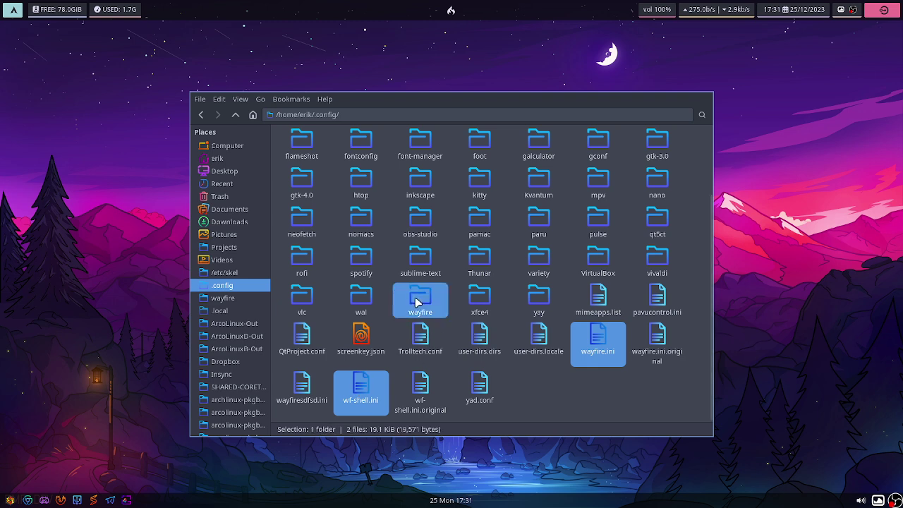
double_click(416, 302)
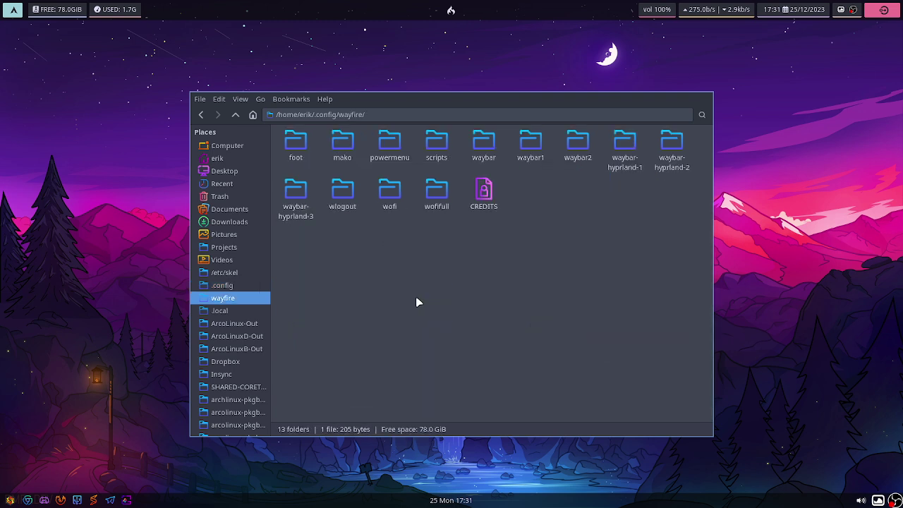
Select the waybar, waybar1/2 and waybar-hyprland-1 to -3 folders in turn.
click(487, 149)
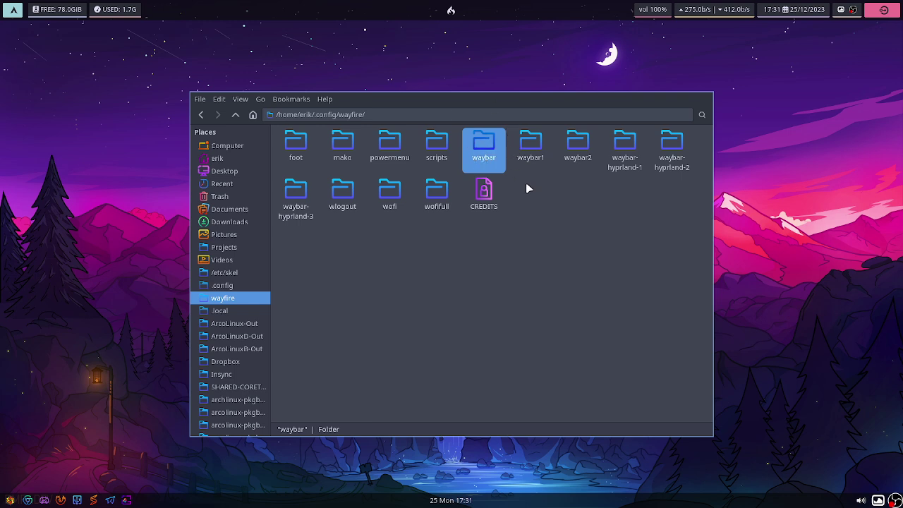
drag(528, 188, 571, 153)
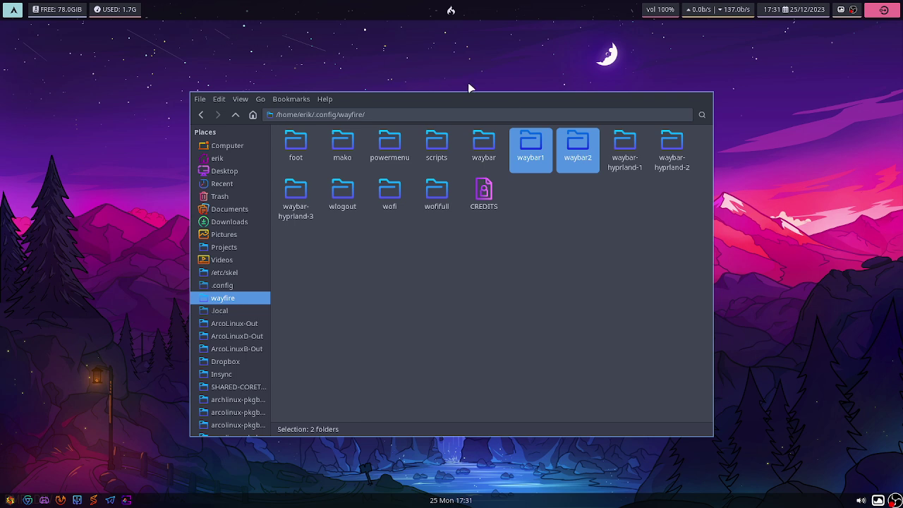
click(628, 146)
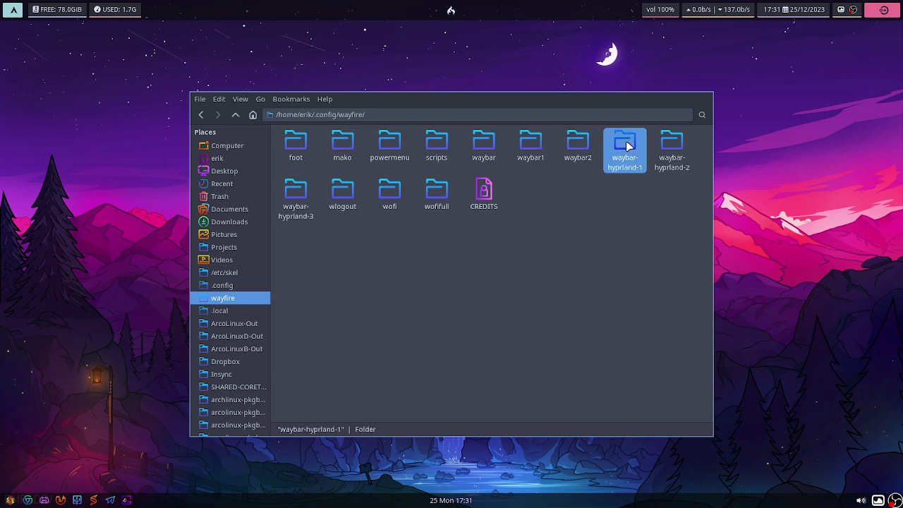
click(676, 152)
click(302, 197)
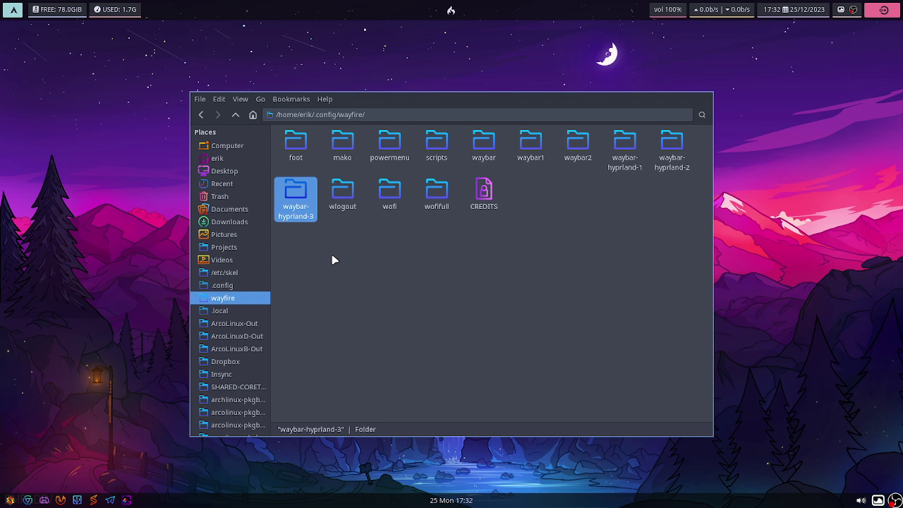
Highlight wayfire in the path bar, reselect waybar-hyprland-3, and open the scripts folder.
double_click(348, 115)
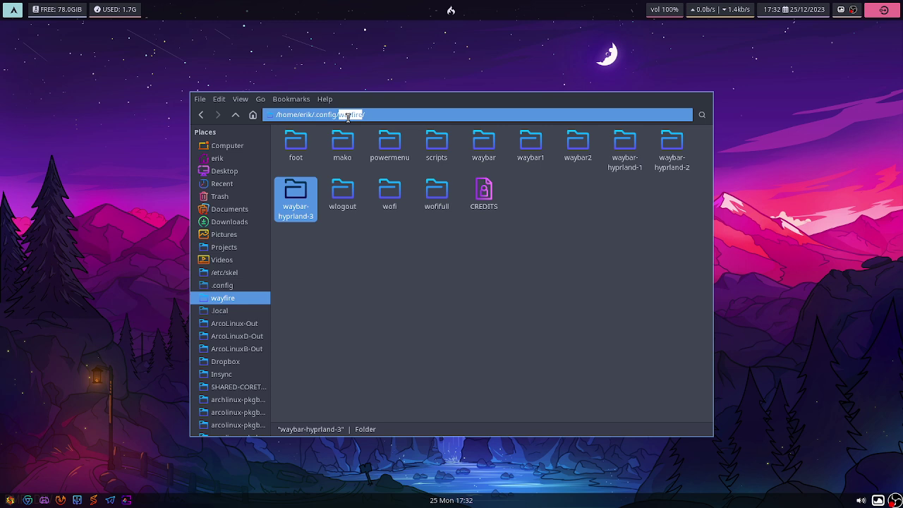
click(387, 245)
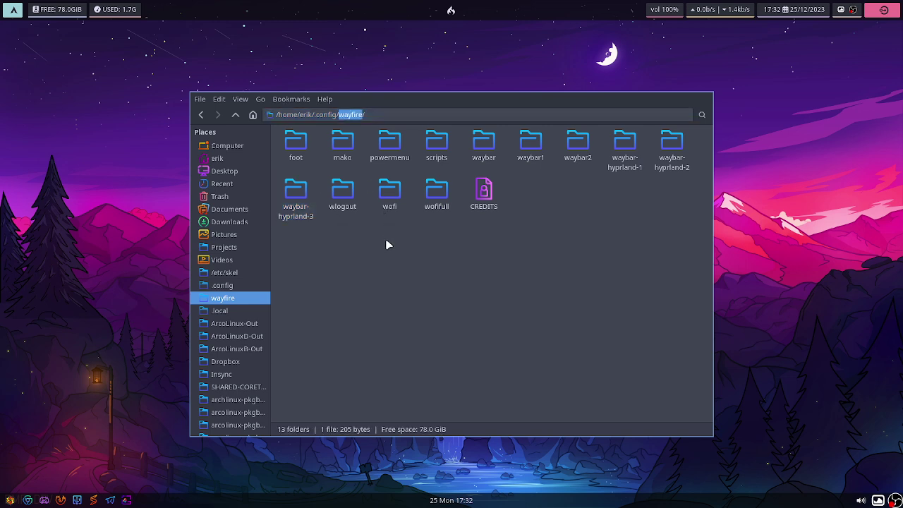
click(296, 192)
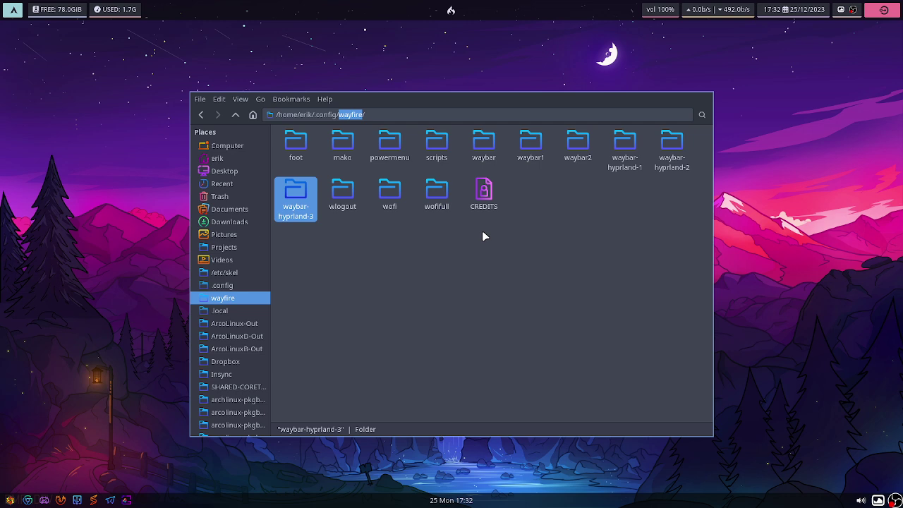
double_click(437, 144)
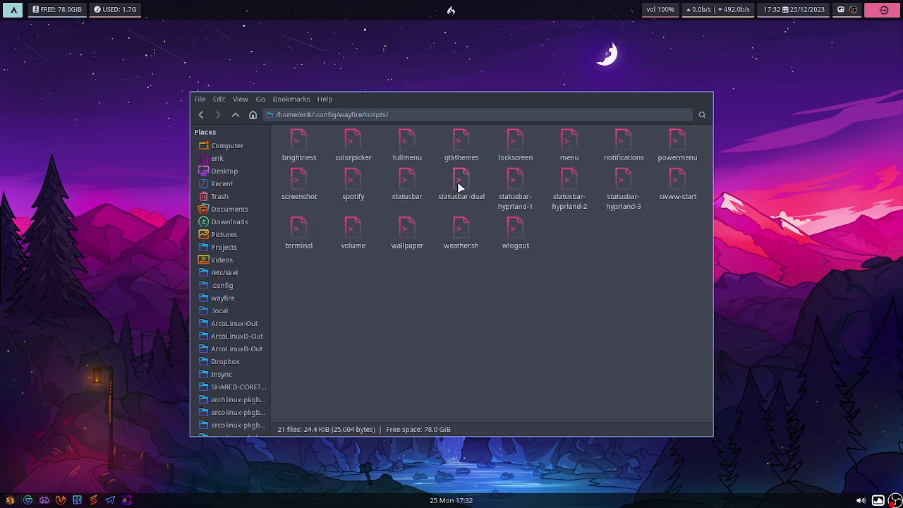
click(459, 185)
click(510, 185)
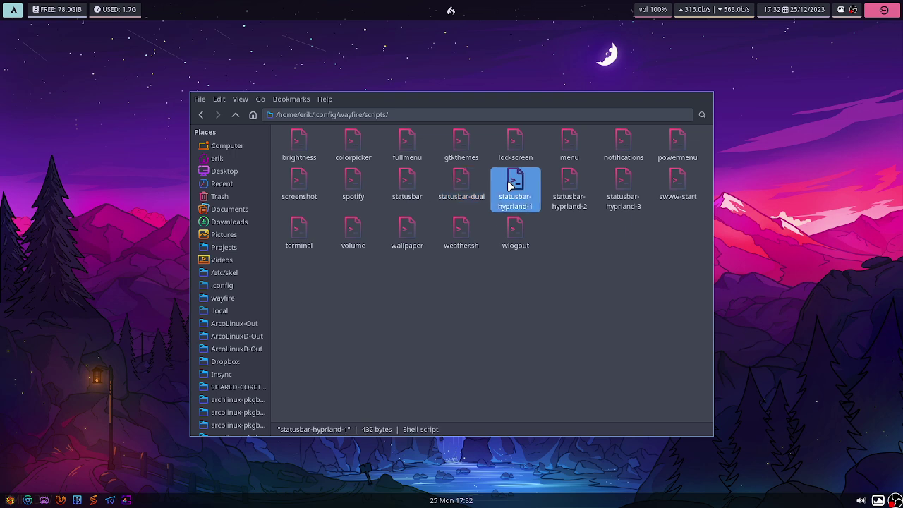
click(395, 191)
click(457, 185)
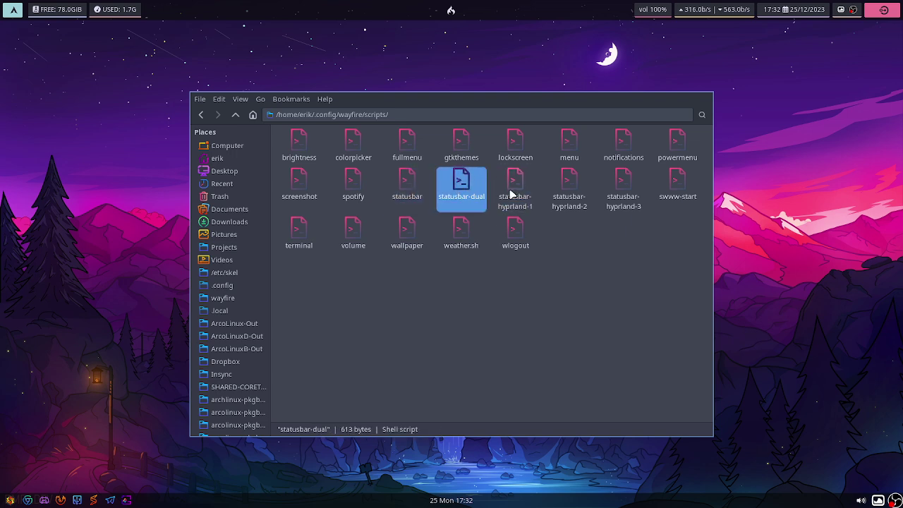
click(513, 193)
click(576, 190)
click(622, 187)
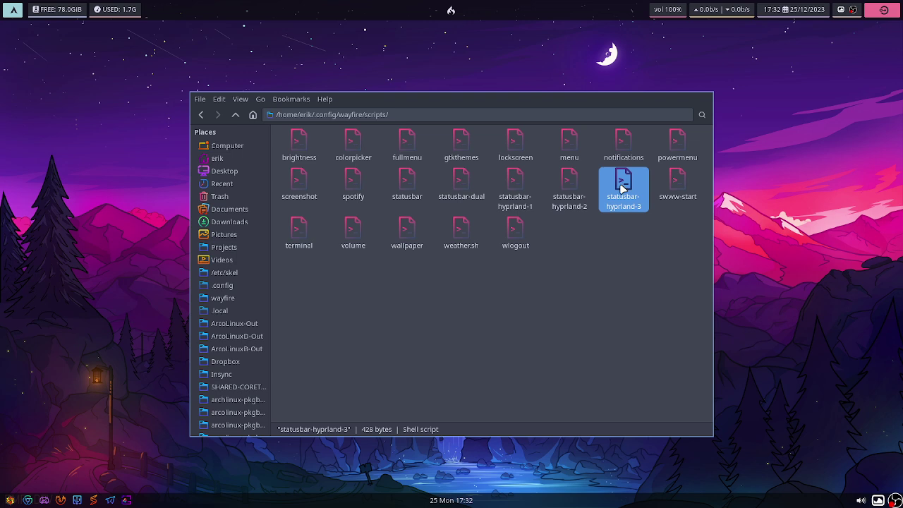
drag(386, 179, 619, 185)
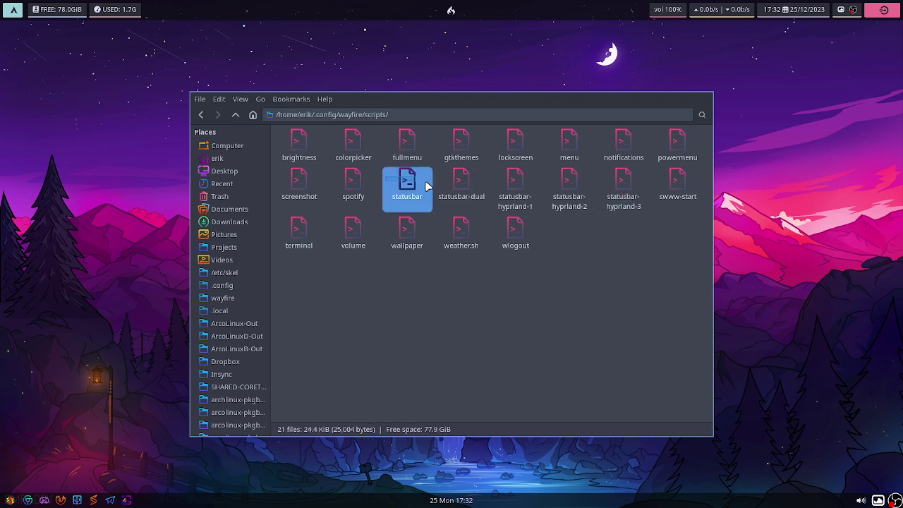
click(642, 254)
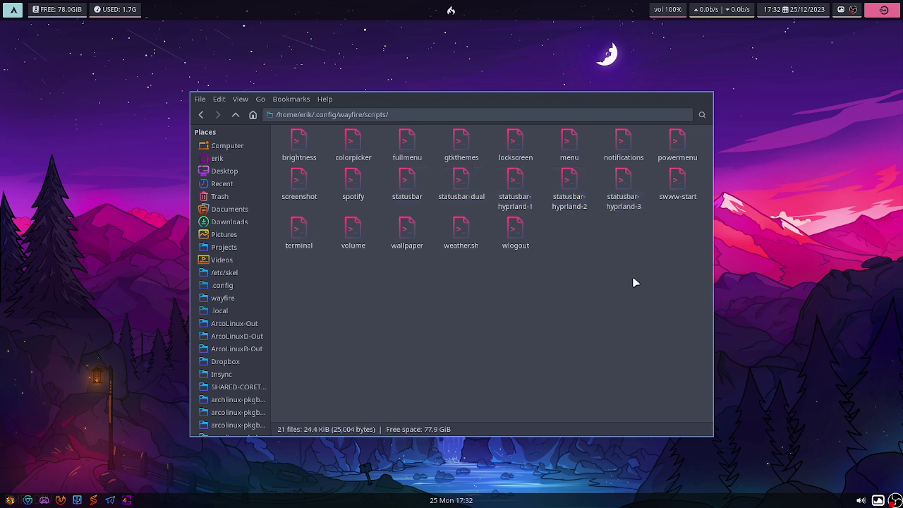